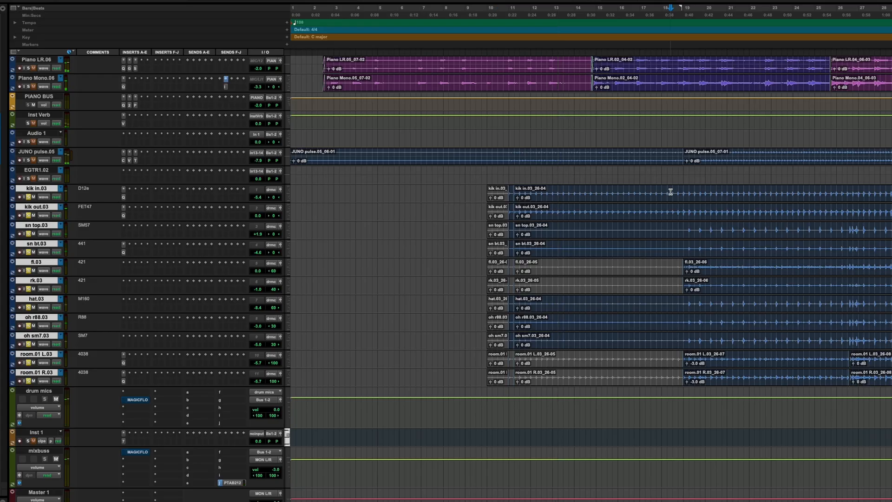
# Play back the soloed drum tracks from bar 18 and again from about bar 10
pyautogui.press('space')
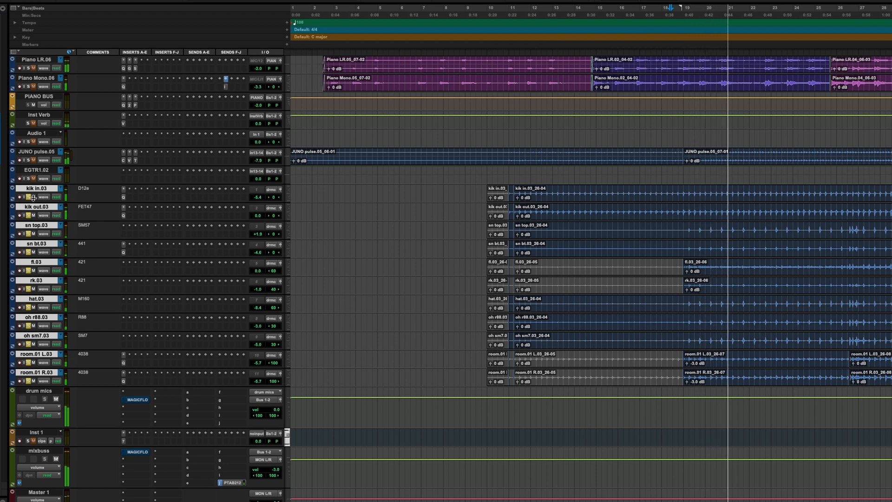
pyautogui.scroll(4, 530, 245)
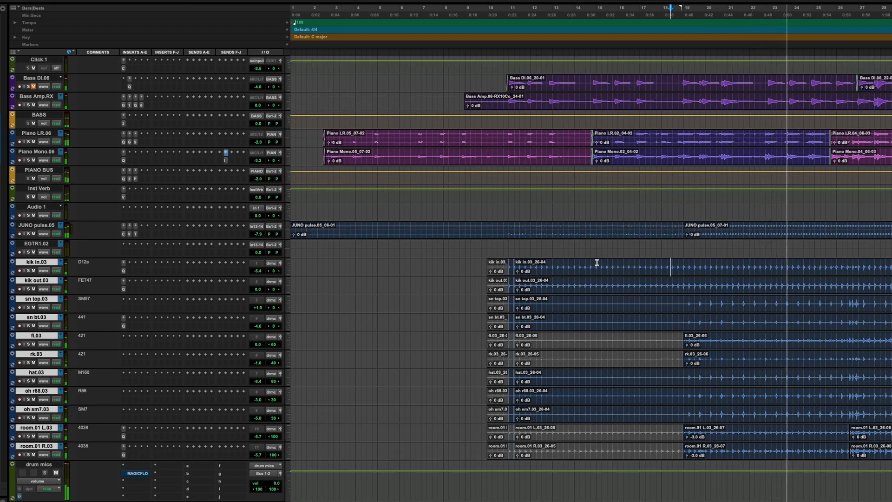
pyautogui.scroll(-5, 505, 178)
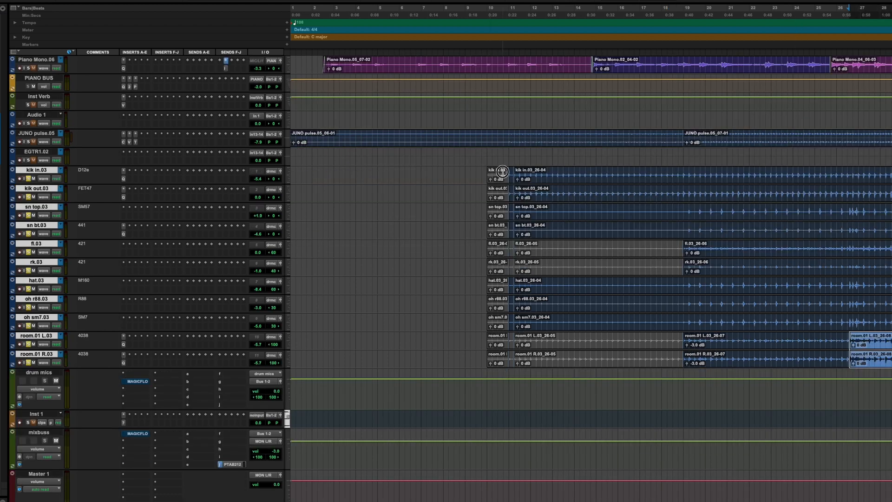
pyautogui.click(502, 172)
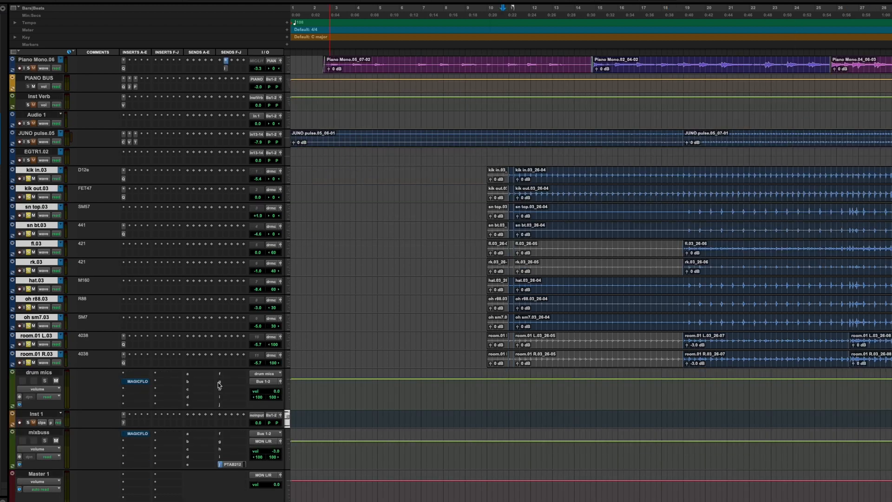
pyautogui.press('space')
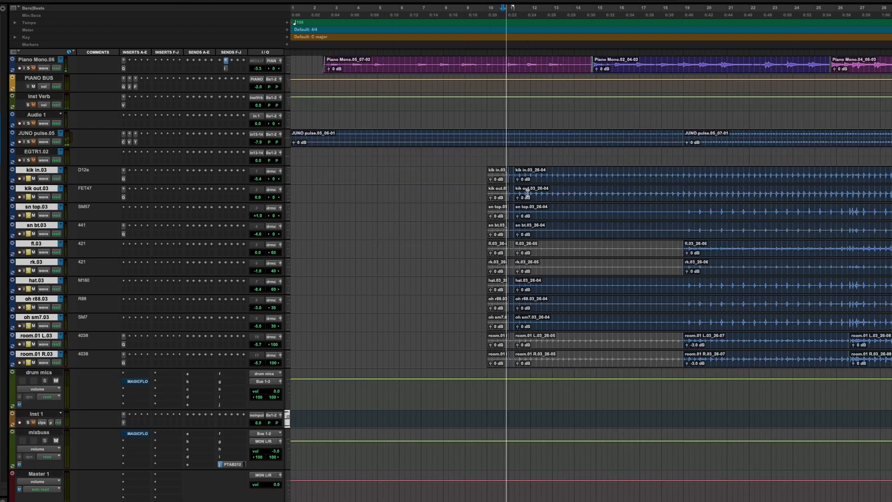
# Open the Magic Flow plugin on the drum mics track and compare the processed and bypassed sound, leaving it active
pyautogui.click(138, 382)
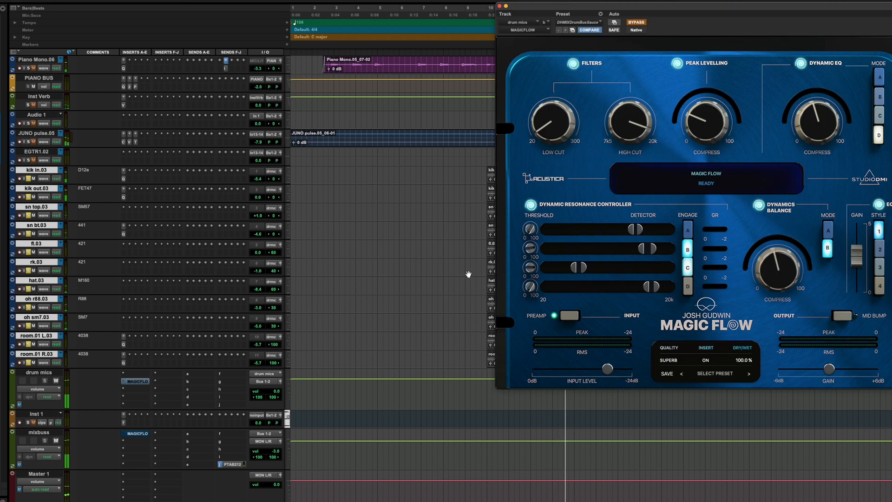
pyautogui.click(637, 23)
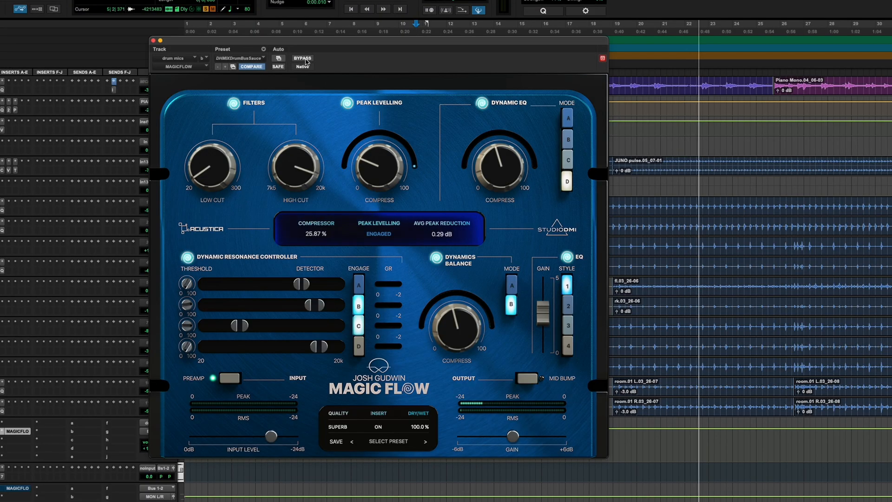
pyautogui.click(302, 58)
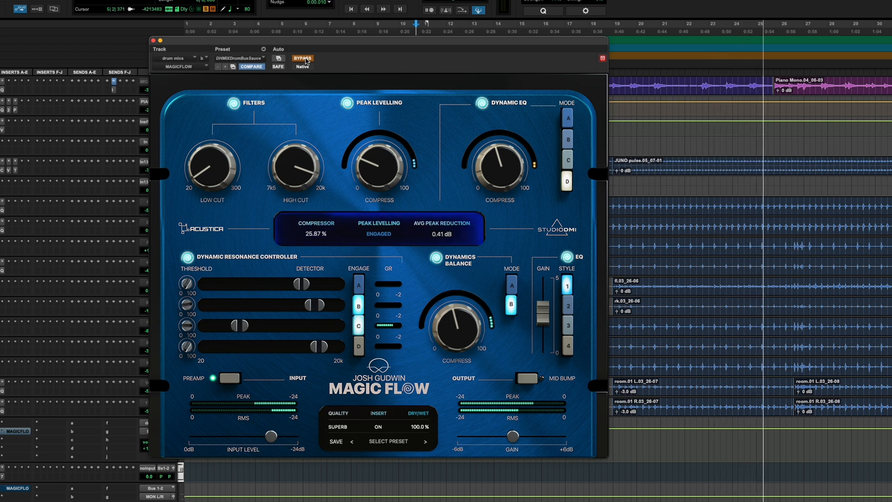
pyautogui.click(302, 59)
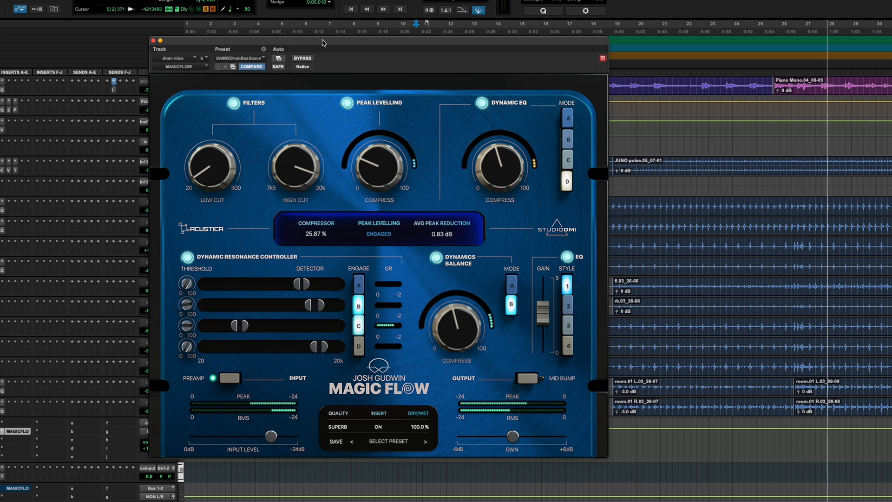
# Stop playback and switch off every Magic Flow module except Filters
pyautogui.moveTo(324, 43); pyautogui.dragTo(521, 57)
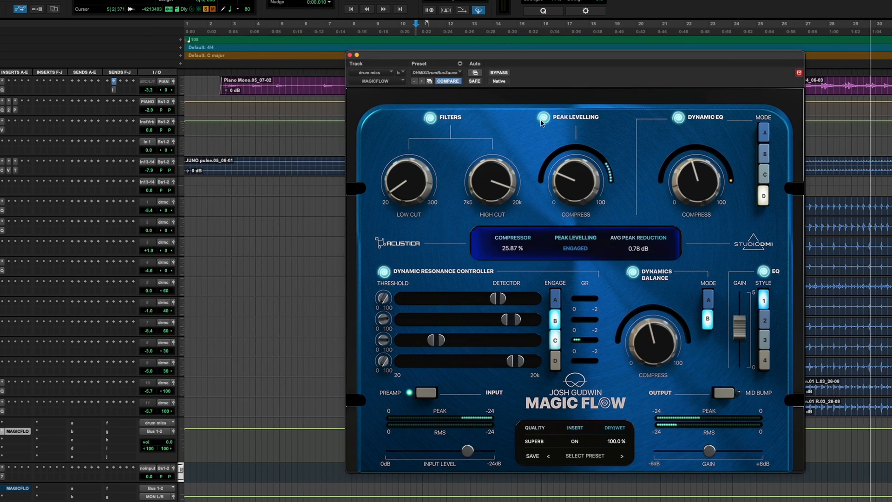
pyautogui.press('space')
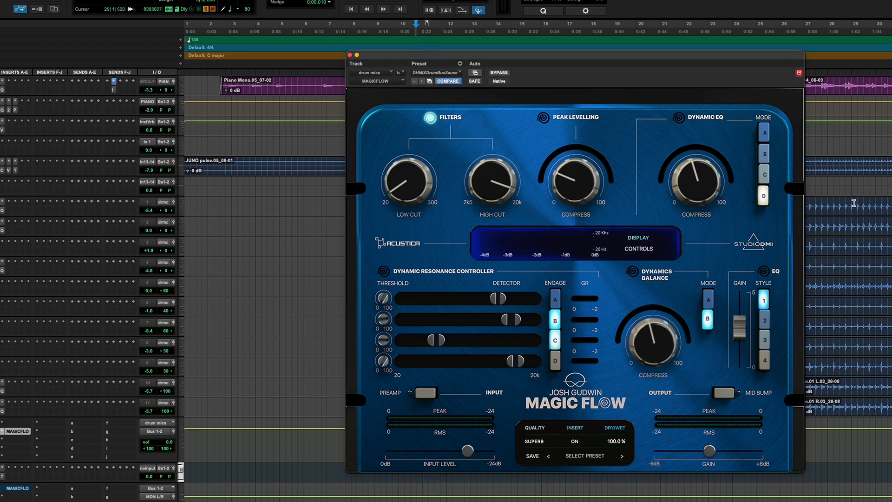
# Play the drums from the room.01 R.03 clip near bar 19 and set the High Cut filter to 19036 Hz
pyautogui.moveTo(653, 57); pyautogui.dragTo(490, 40)
pyautogui.click(752, 412)
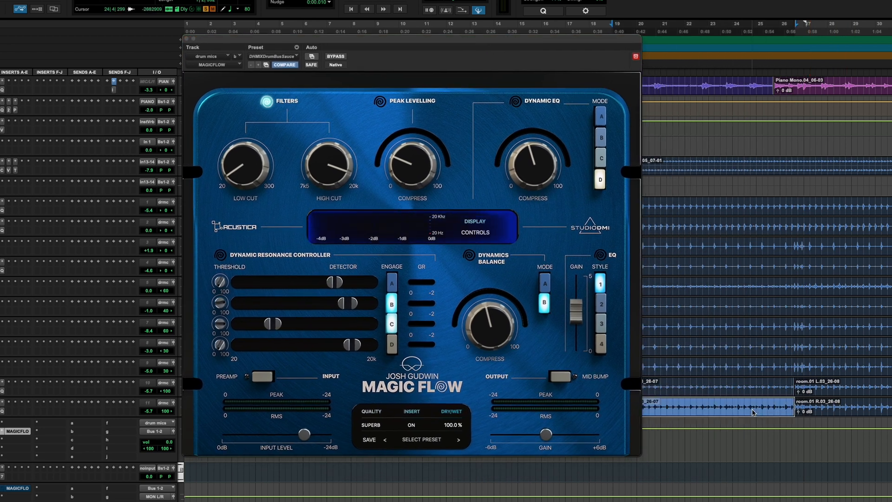
pyautogui.keyDown('shift'); pyautogui.click(878, 409); pyautogui.keyUp('shift')
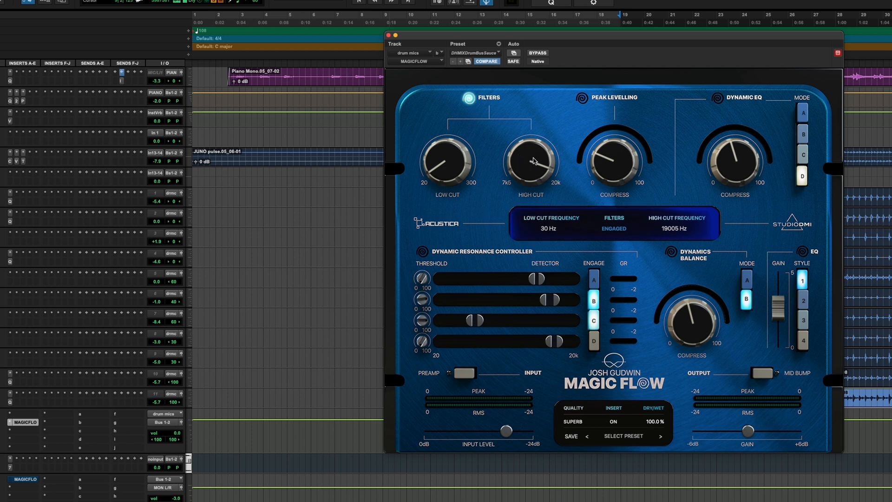
pyautogui.press('space')
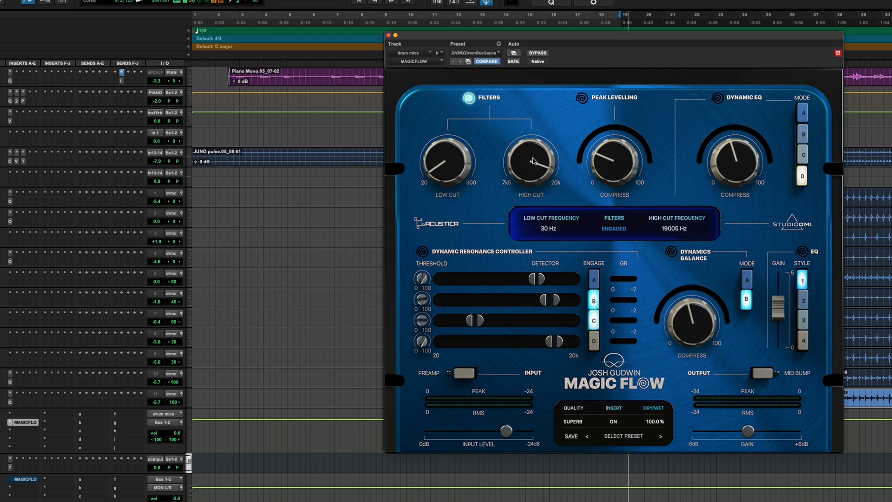
pyautogui.moveTo(525, 160)
pyautogui.mouseDown()
pyautogui.moveTo(519, 213)
pyautogui.moveTo(524, 159)
pyautogui.mouseUp()
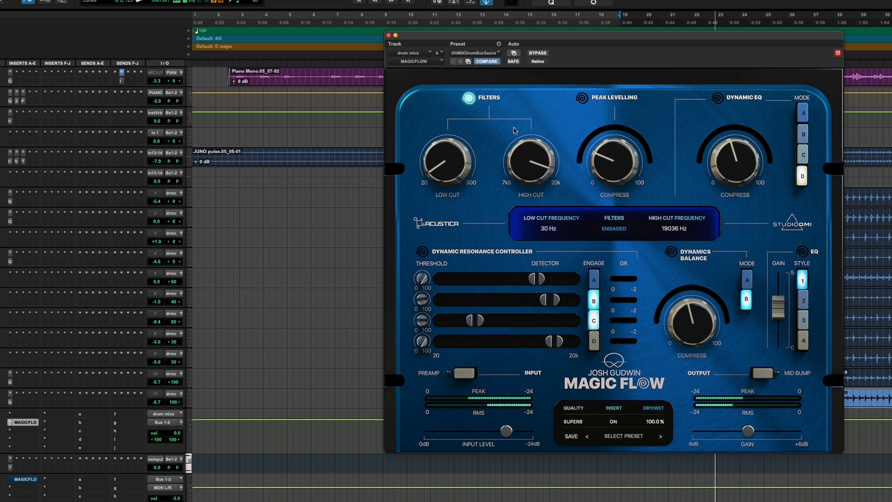
# Engage Peak Levelling and try out its Compress amount during playback
pyautogui.moveTo(584, 101)
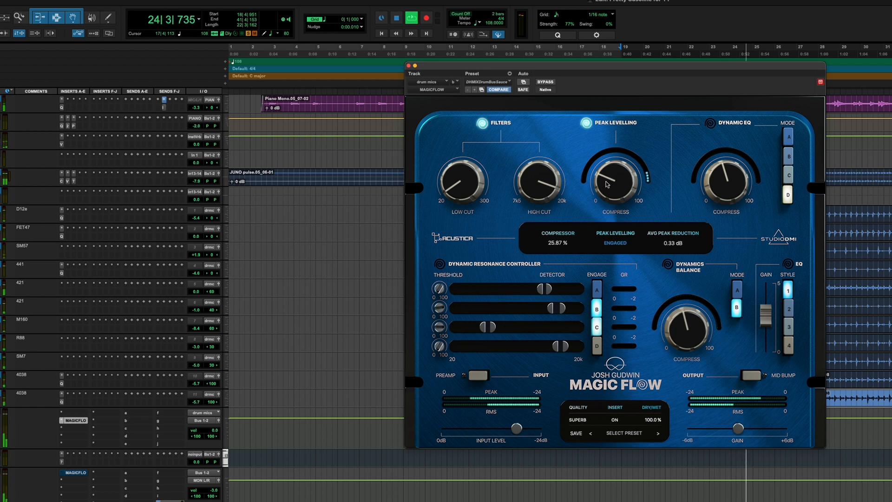
pyautogui.moveTo(607, 183)
pyautogui.mouseDown()
pyautogui.moveTo(613, 136)
pyautogui.moveTo(598, 173)
pyautogui.mouseUp()
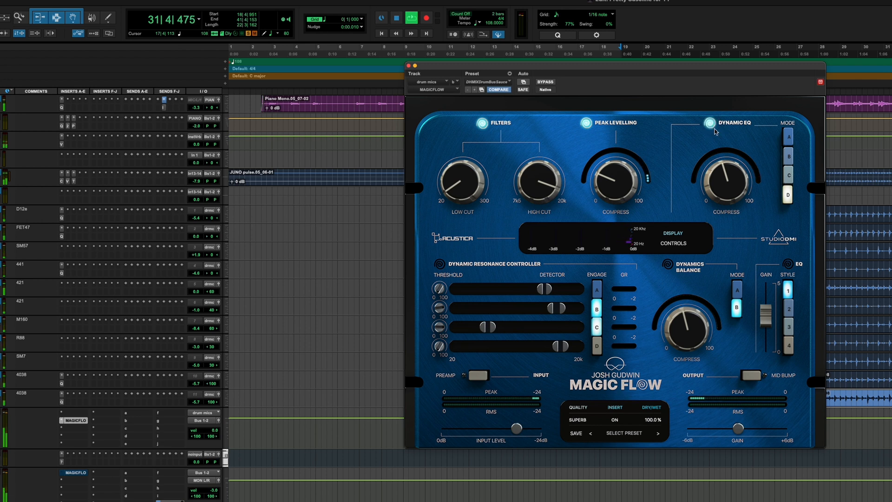
# Compare Dynamic EQ modes A, B, C and D during playback, keeping mode D and lowering the Compress amount
pyautogui.moveTo(619, 237)
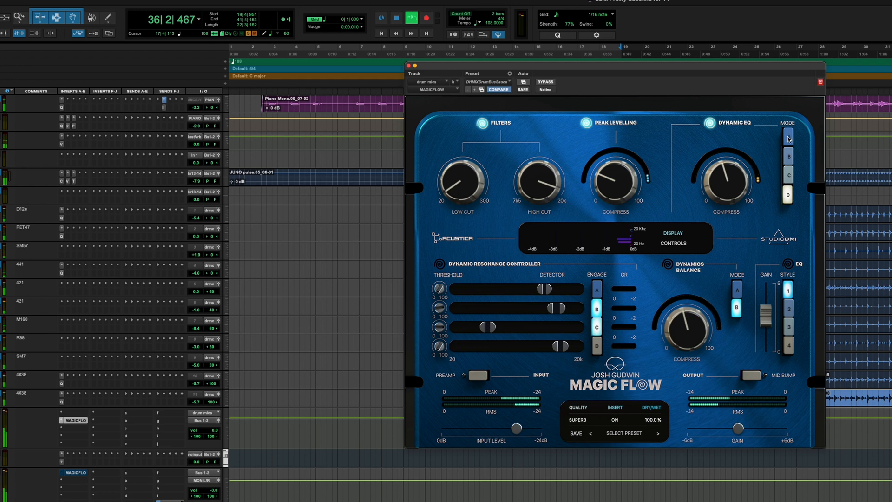
pyautogui.press('space')
pyautogui.click(788, 157)
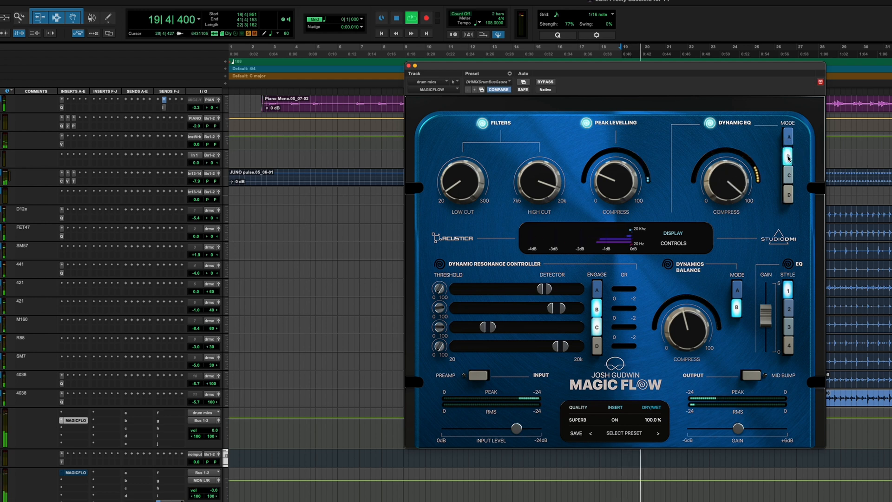
pyautogui.click(788, 177)
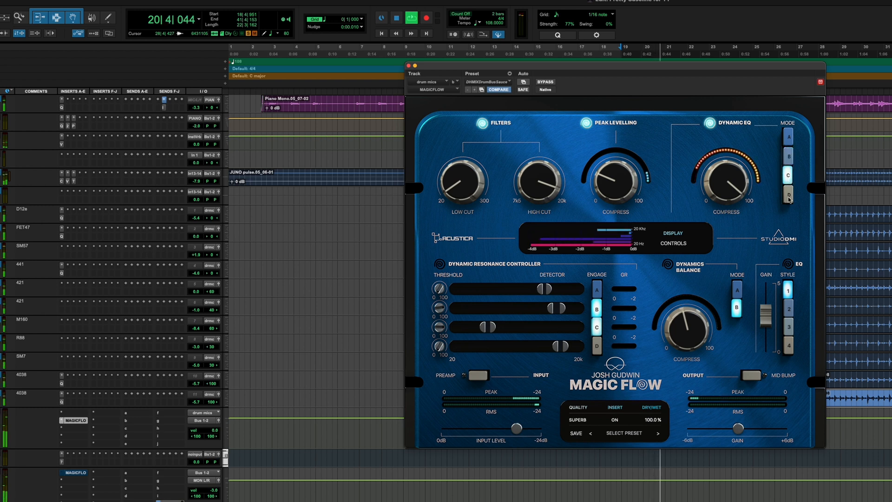
pyautogui.click(788, 195)
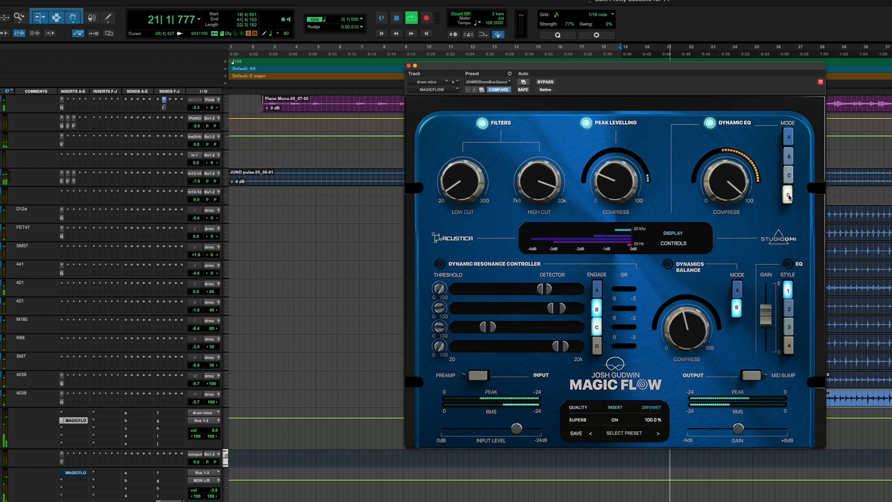
pyautogui.click(789, 138)
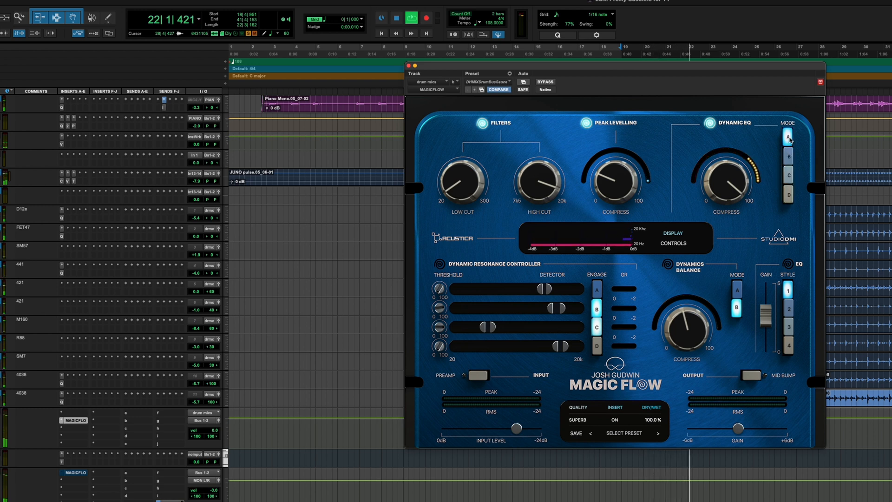
pyautogui.click(788, 195)
pyautogui.moveTo(740, 182); pyautogui.dragTo(722, 203)
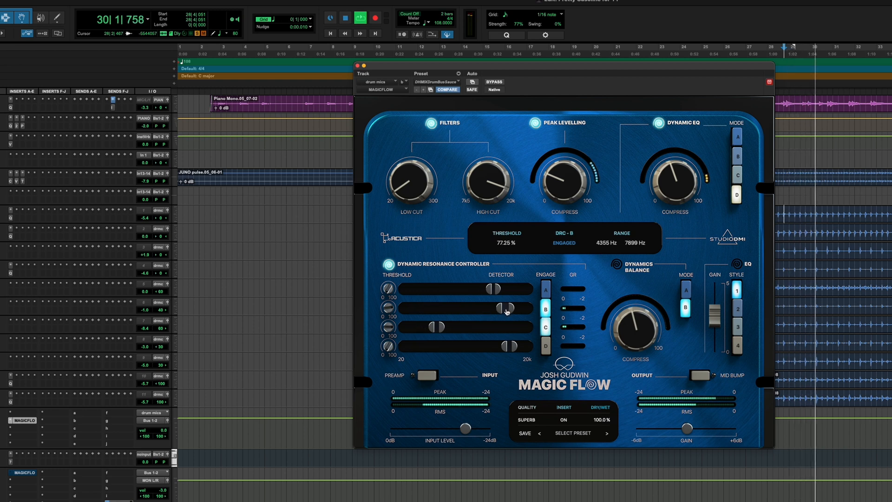
# Tune Dynamic Resonance Controller band B to 4567–7899 Hz with a 77.57% threshold, and audition band C's range
pyautogui.click(507, 309)
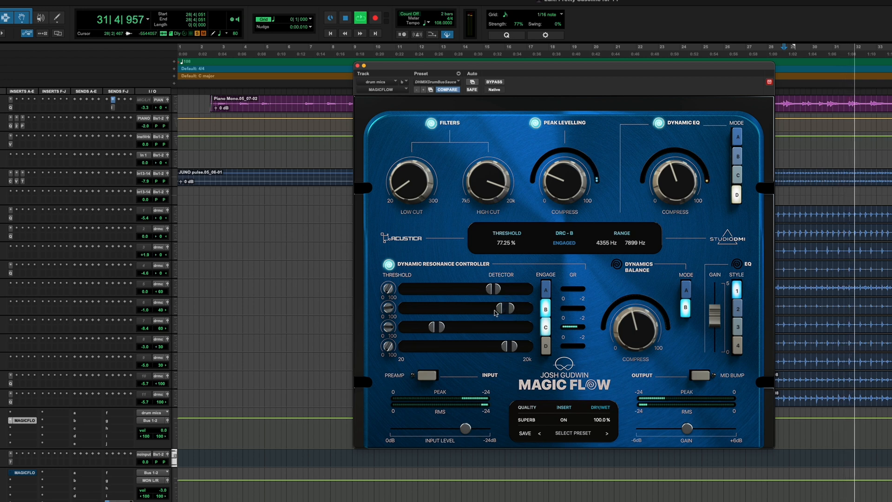
pyautogui.moveTo(500, 312)
pyautogui.mouseDown()
pyautogui.moveTo(441, 309)
pyautogui.moveTo(504, 312)
pyautogui.mouseUp()
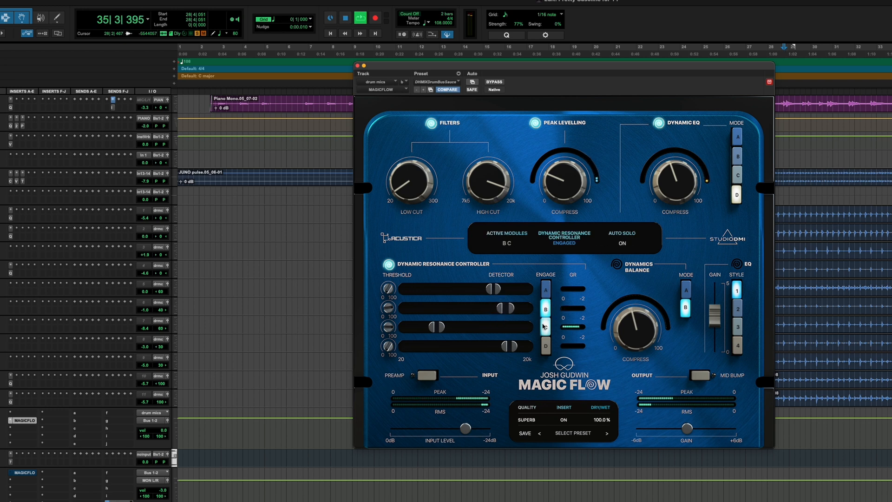
pyautogui.click(546, 309)
pyautogui.moveTo(388, 311); pyautogui.dragTo(388, 311)
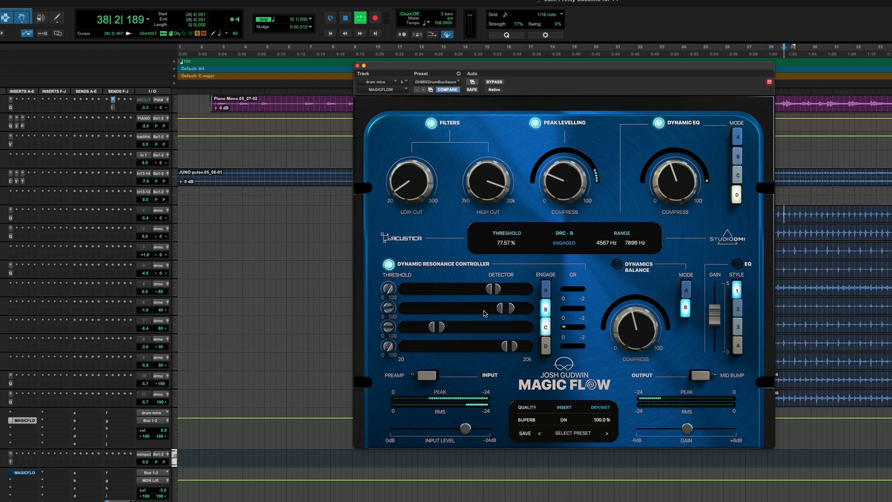
pyautogui.click(437, 329)
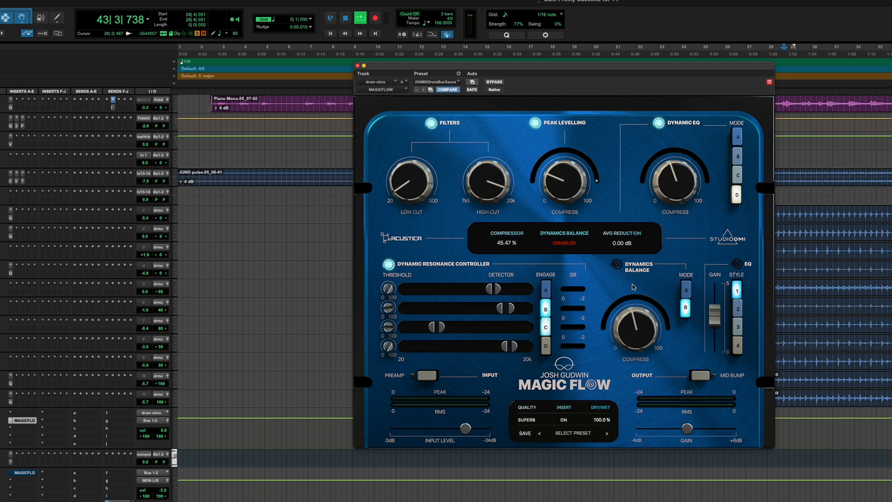
# Restart playback from bar 29 and engage the Dynamics Balance module
pyautogui.press('space')
pyautogui.click(793, 214)
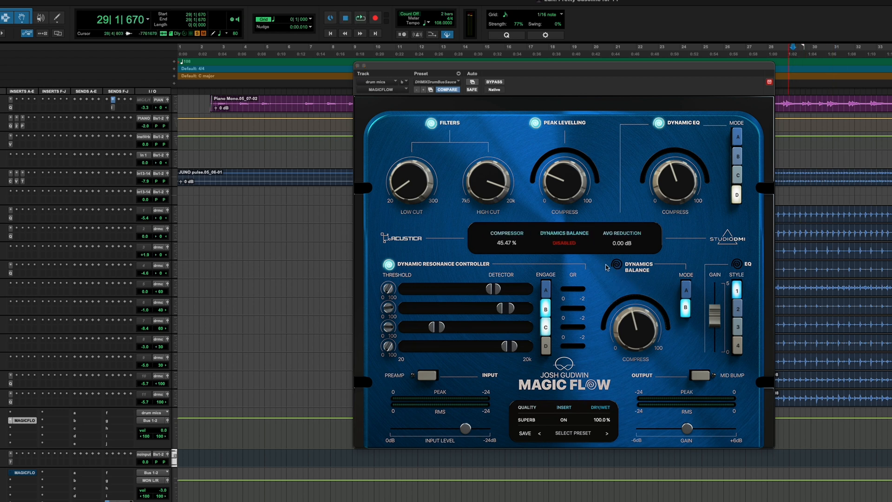
pyautogui.press('space')
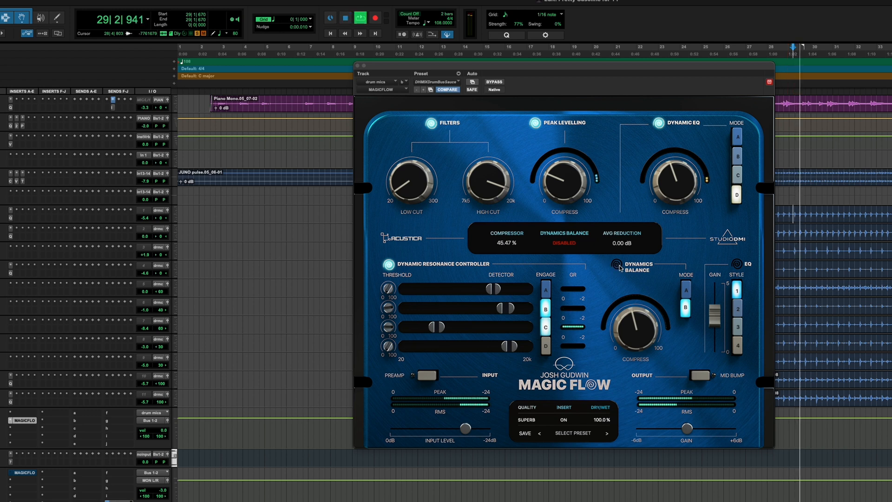
pyautogui.click(618, 265)
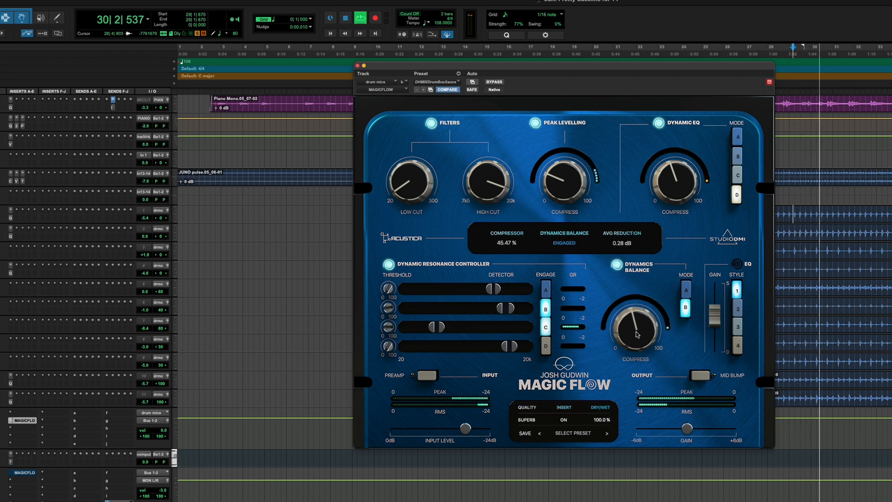
# Compare Dynamics Balance modes A and B at 100% Compress, settling on mode B with Compress at 32.24%
pyautogui.moveTo(631, 335); pyautogui.dragTo(633, 283)
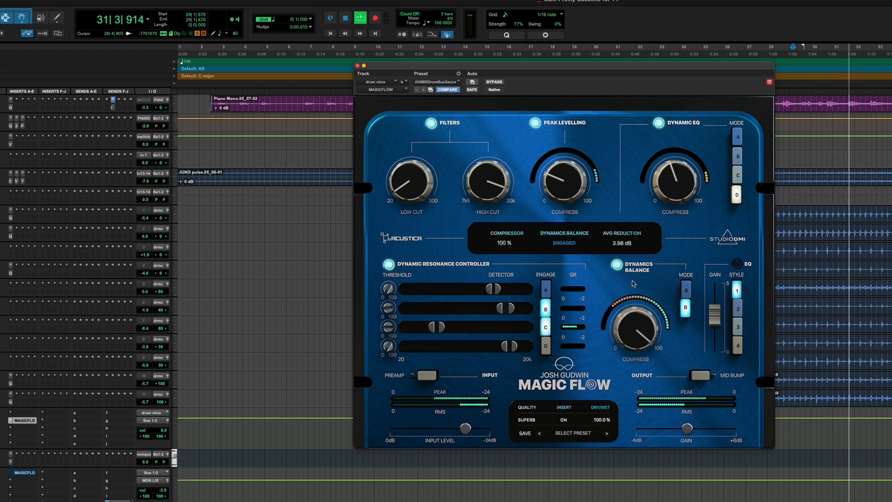
pyautogui.click(686, 291)
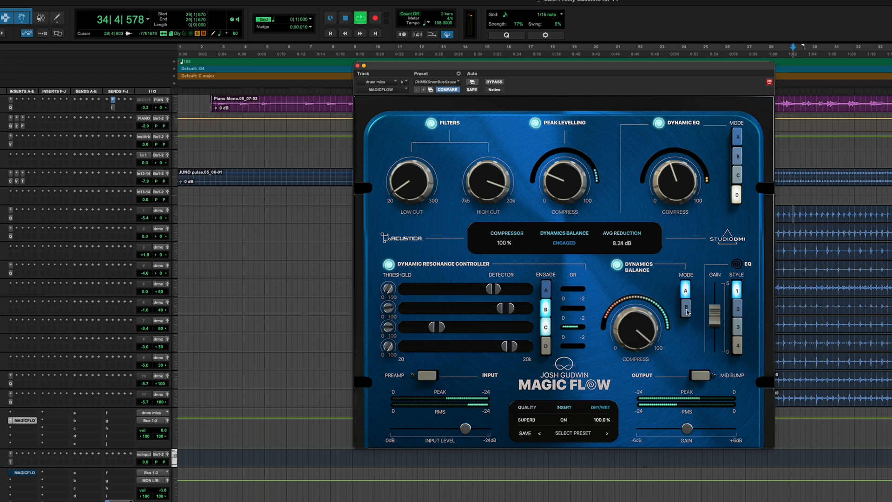
pyautogui.click(687, 308)
pyautogui.moveTo(639, 322); pyautogui.dragTo(624, 350)
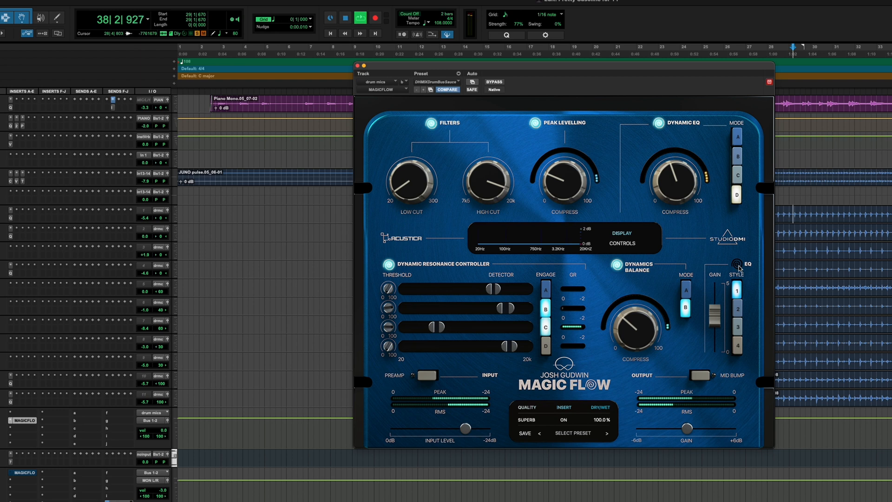
# Engage the EQ module and raise its Gain to 5
pyautogui.click(738, 266)
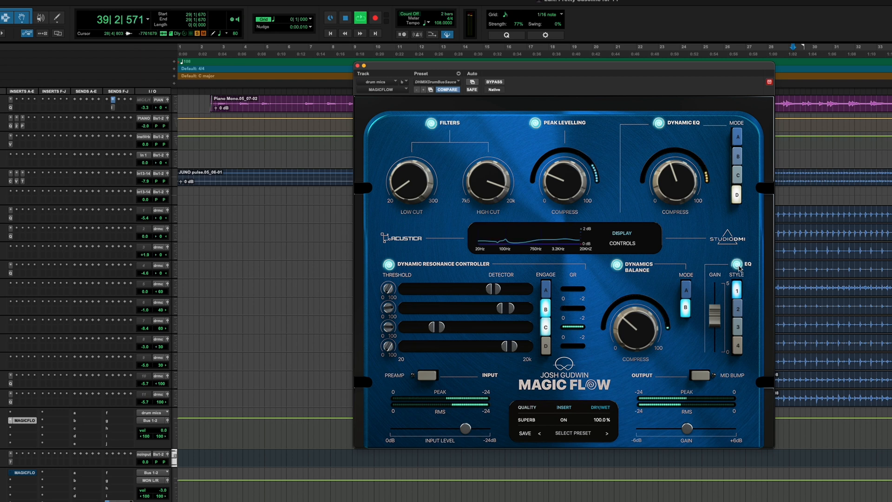
pyautogui.moveTo(717, 317); pyautogui.dragTo(718, 285)
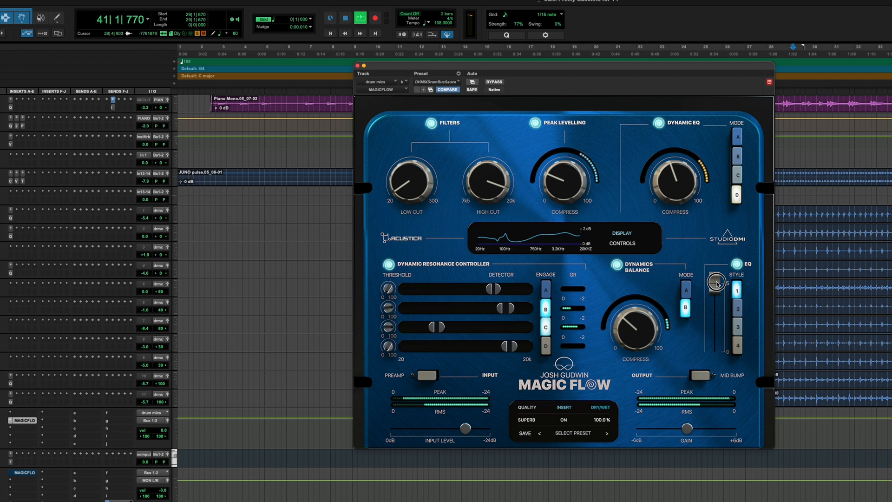
# Compare EQ styles 2, 3 and 4, return to style 1 and lower the EQ Gain to below the middle
pyautogui.click(738, 314)
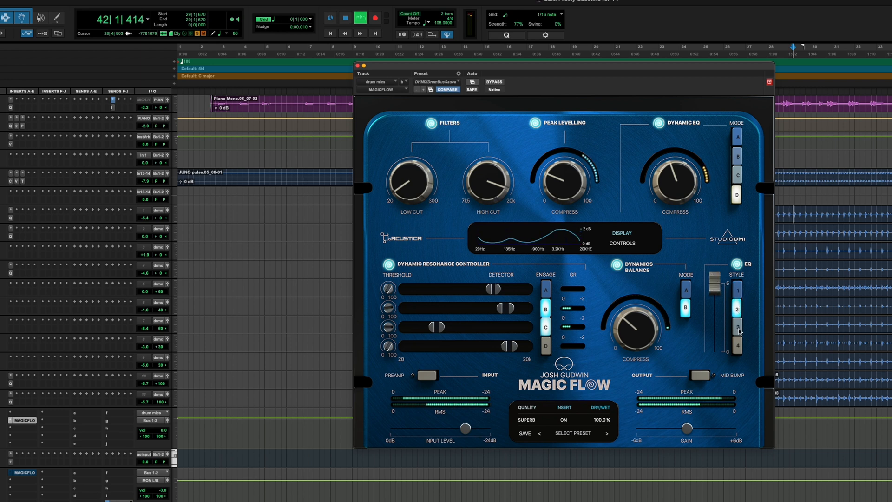
pyautogui.click(738, 327)
pyautogui.click(738, 347)
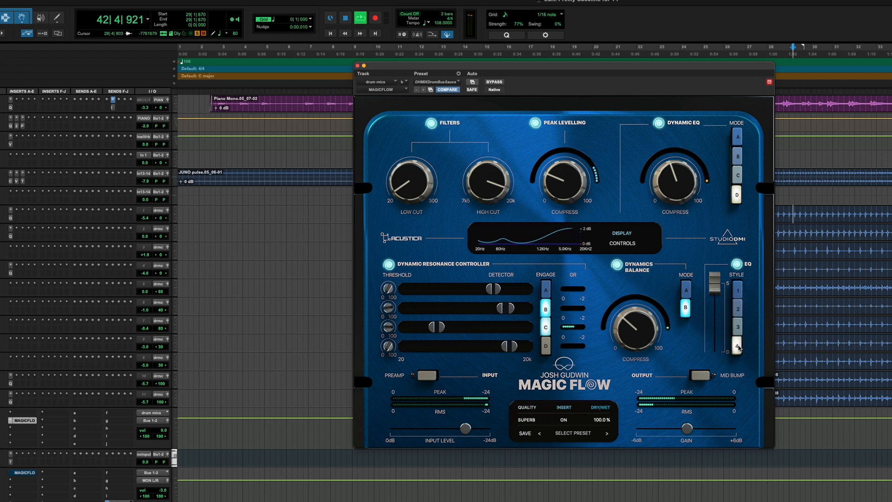
pyautogui.click(622, 239)
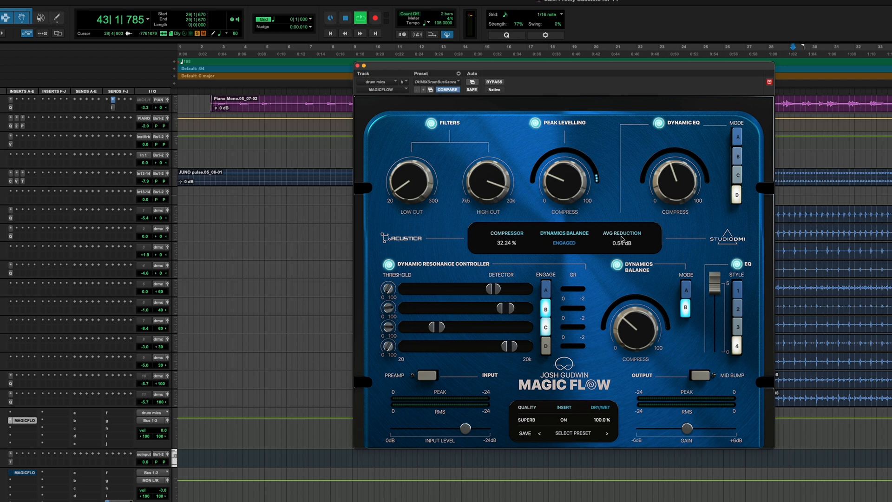
pyautogui.click(739, 309)
pyautogui.click(738, 290)
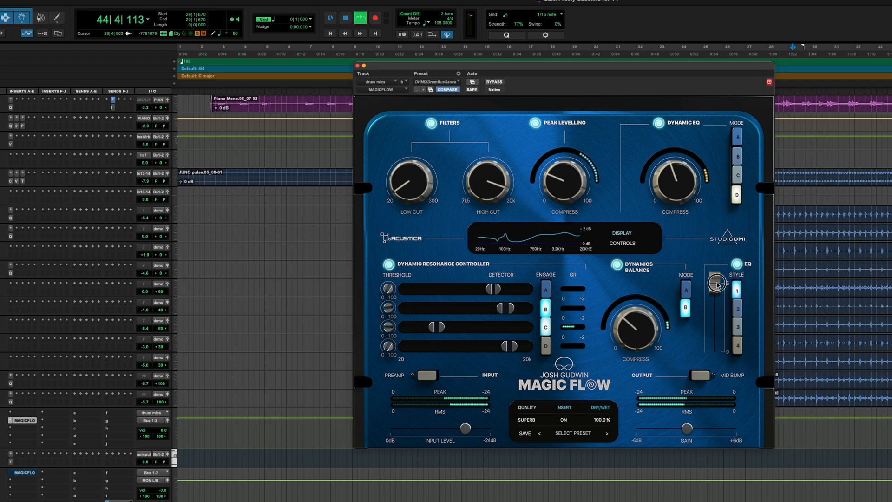
pyautogui.moveTo(717, 285); pyautogui.dragTo(718, 322)
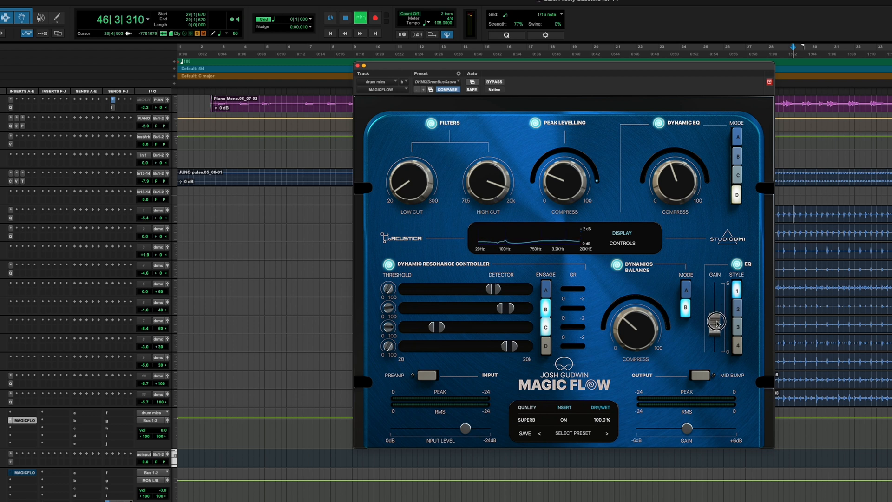